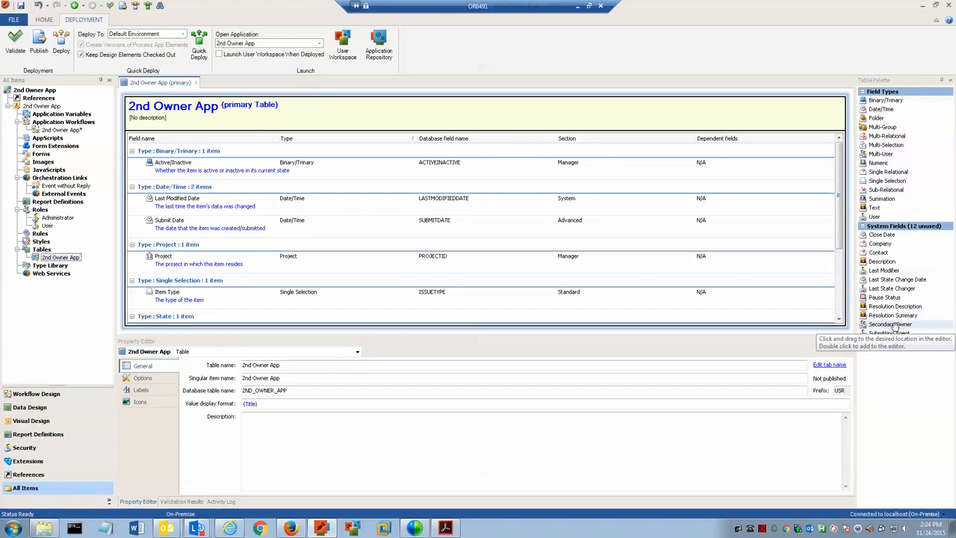
Add the Secondary Owner system field to the 2nd Owner App primary table and open its options
{"action": "left_click_drag", "start_coordinate": [894, 326], "coordinate": [662, 275]}
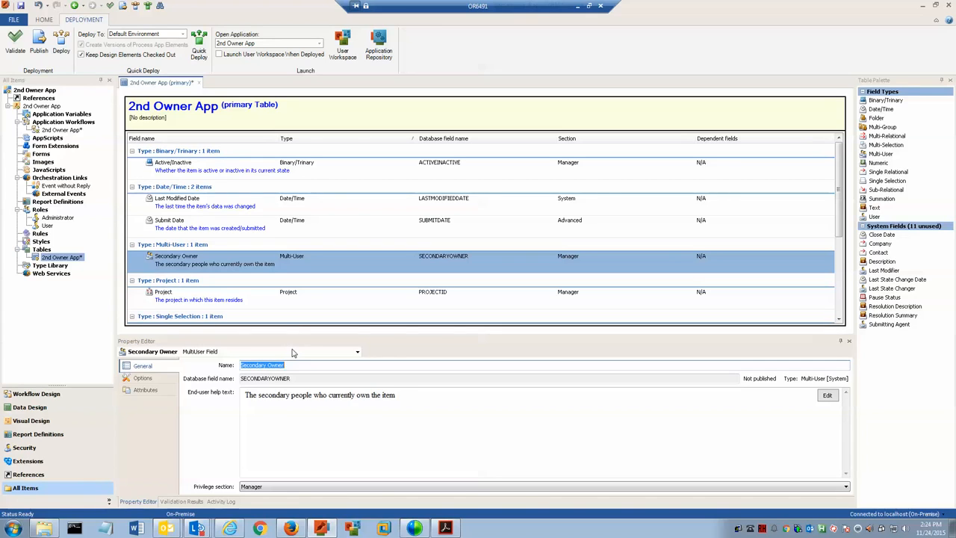
{"action": "left_click", "coordinate": [152, 380]}
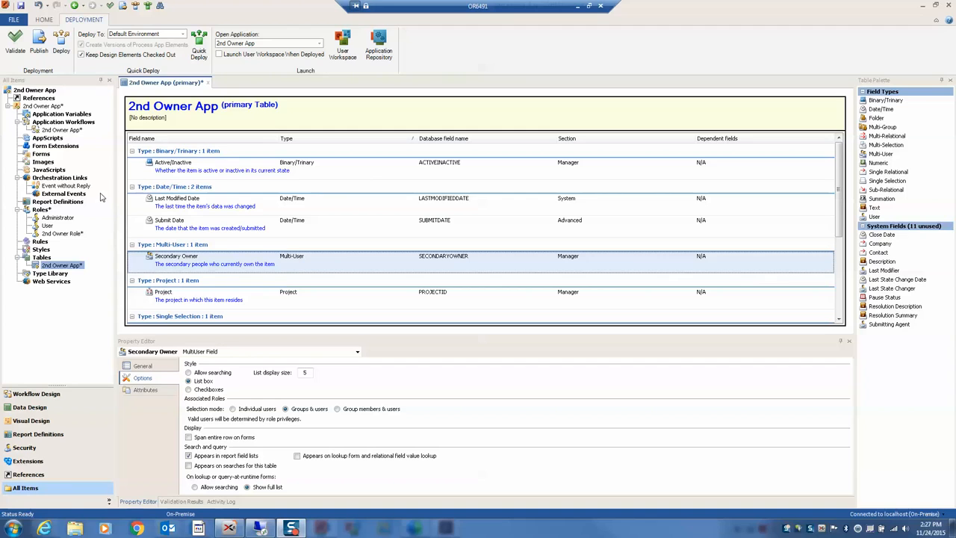
Review the 1st State properties in the 2nd Owner App workflow and the item and section privileges of the 2nd Owner Role
{"action": "double_click", "coordinate": [71, 130]}
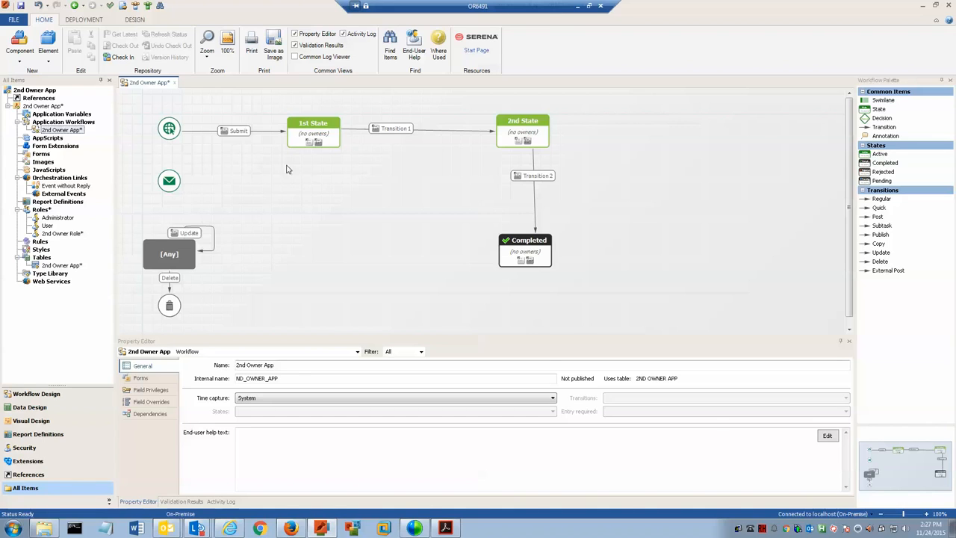
{"action": "left_click", "coordinate": [295, 139]}
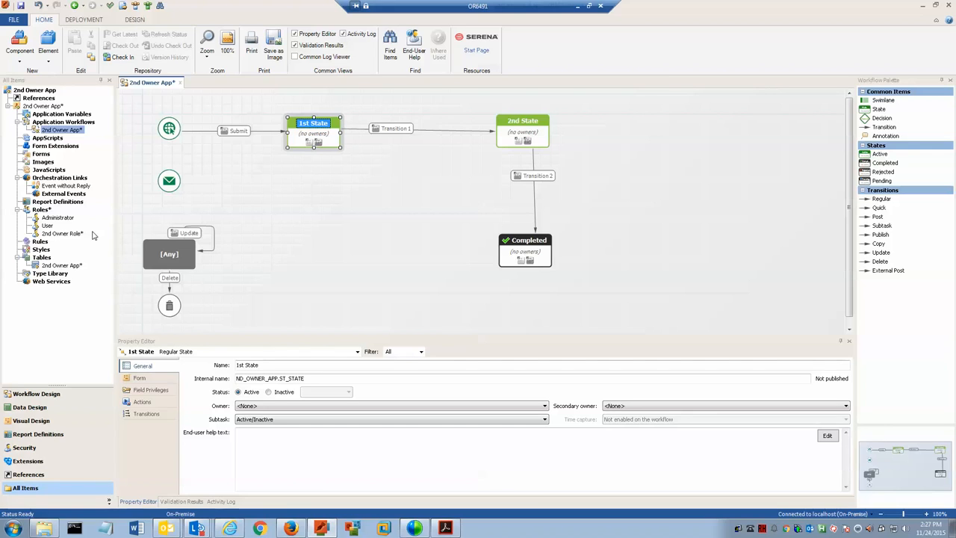
{"action": "double_click", "coordinate": [38, 210]}
{"action": "double_click", "coordinate": [65, 235]}
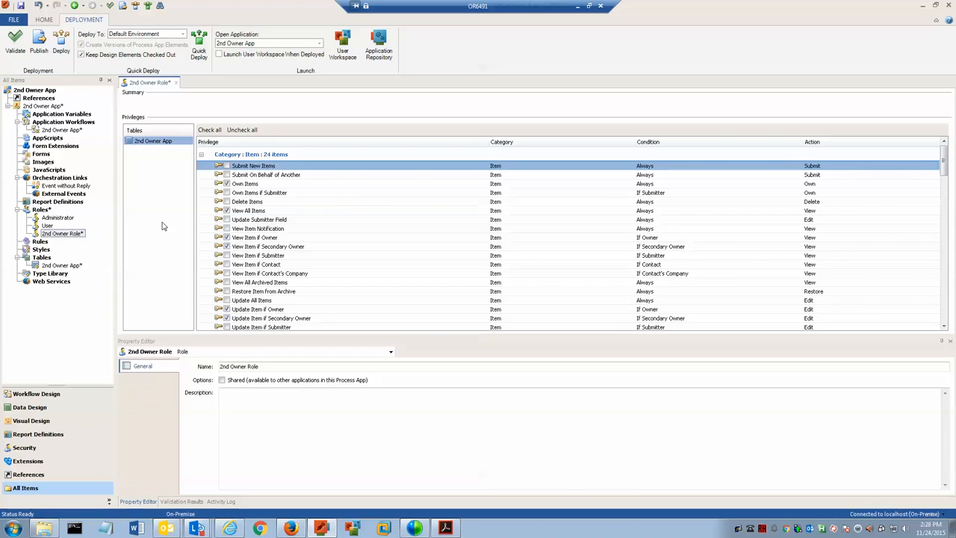
{"action": "left_click", "coordinate": [227, 183]}
{"action": "scroll", "coordinate": [274, 192], "scroll_direction": "down", "scroll_amount": 1}
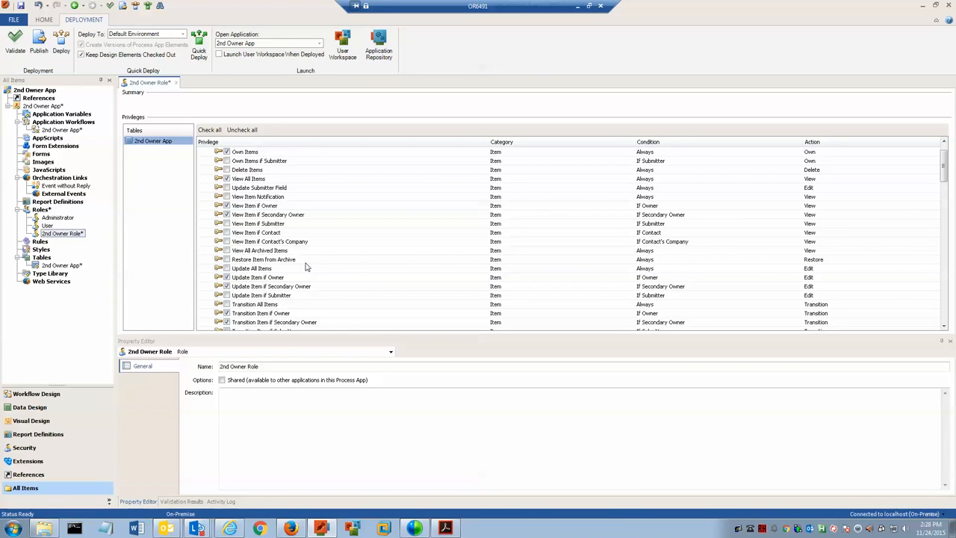
{"action": "scroll", "coordinate": [313, 268], "scroll_direction": "down", "scroll_amount": 3}
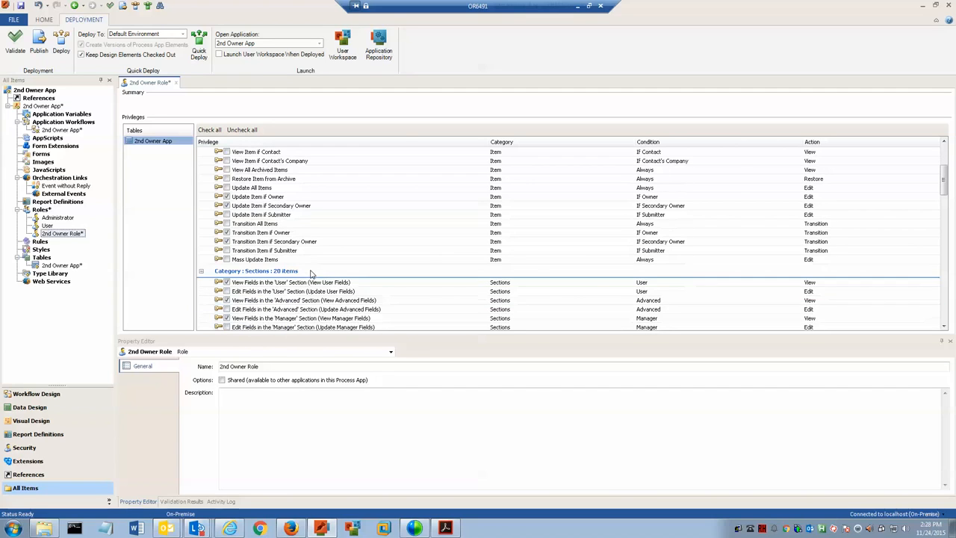
{"action": "scroll", "coordinate": [312, 273], "scroll_direction": "up", "scroll_amount": 5}
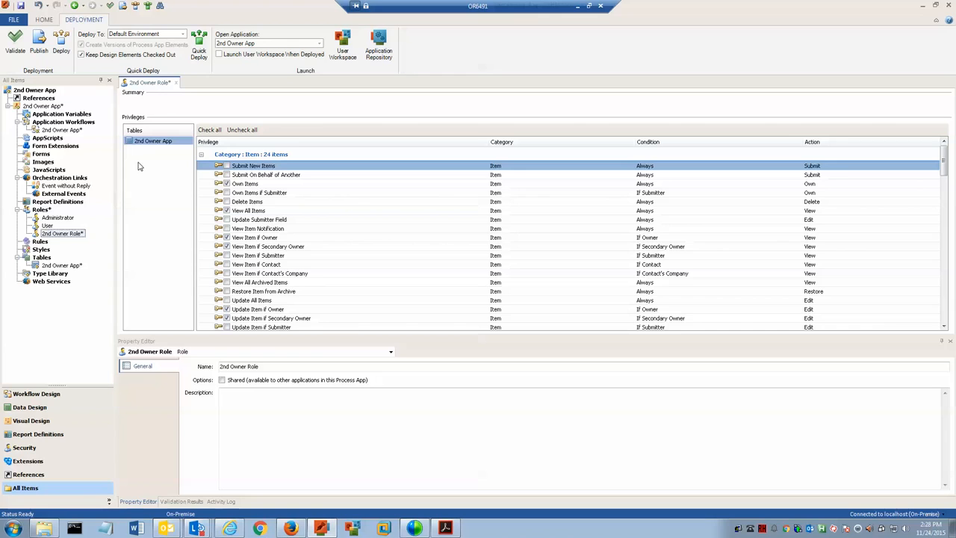
Start adding a secondary owner to 1st State in the 2nd Owner App workflow and proceed to the role selection
{"action": "double_click", "coordinate": [69, 130]}
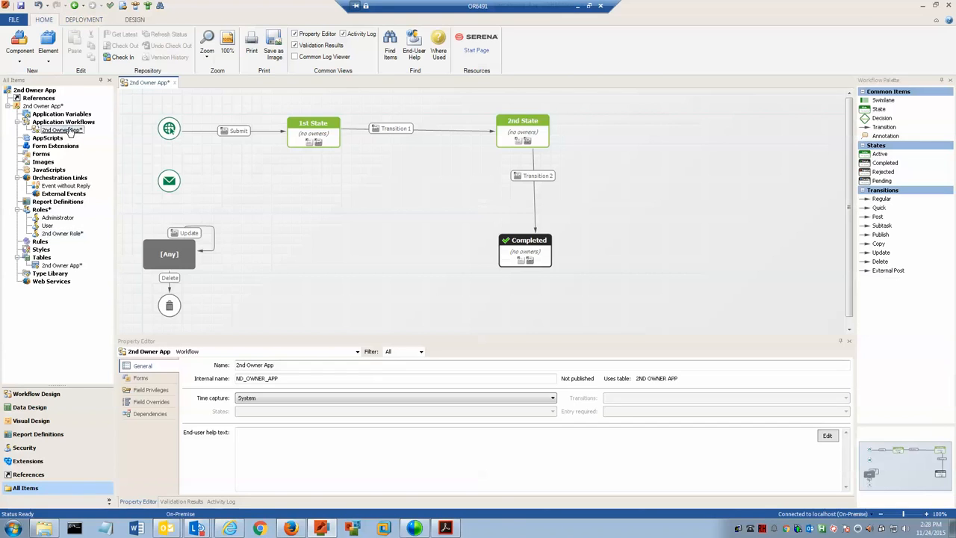
{"action": "left_click", "coordinate": [294, 139]}
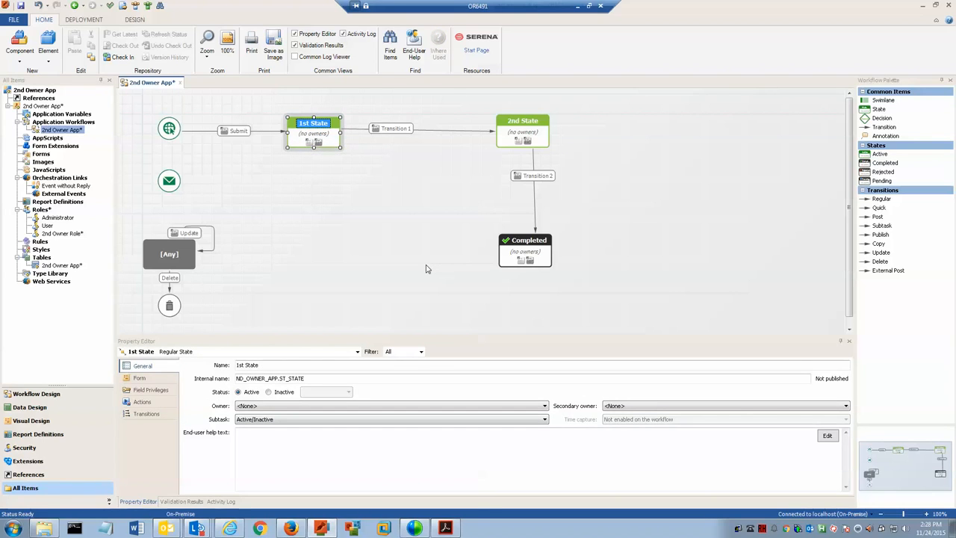
{"action": "left_click", "coordinate": [617, 405]}
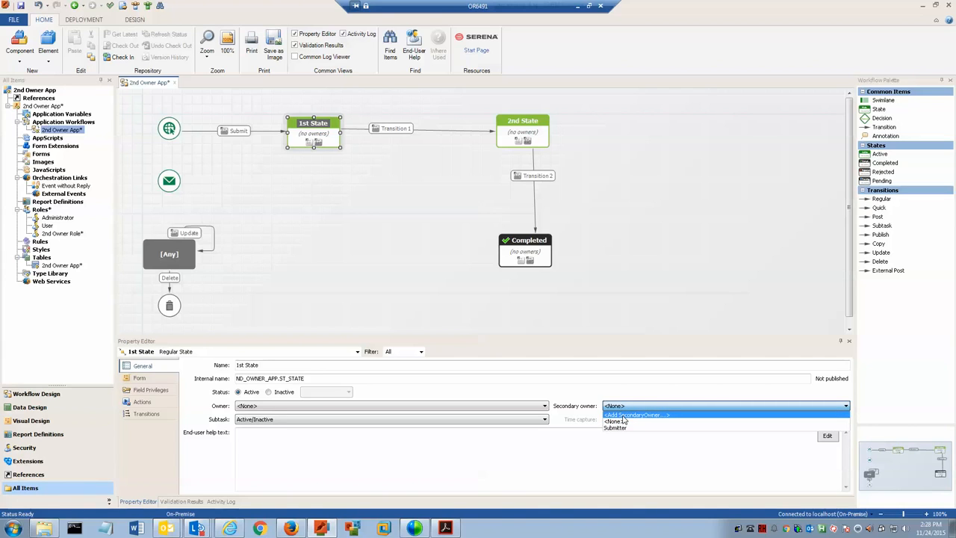
{"action": "left_click", "coordinate": [433, 282]}
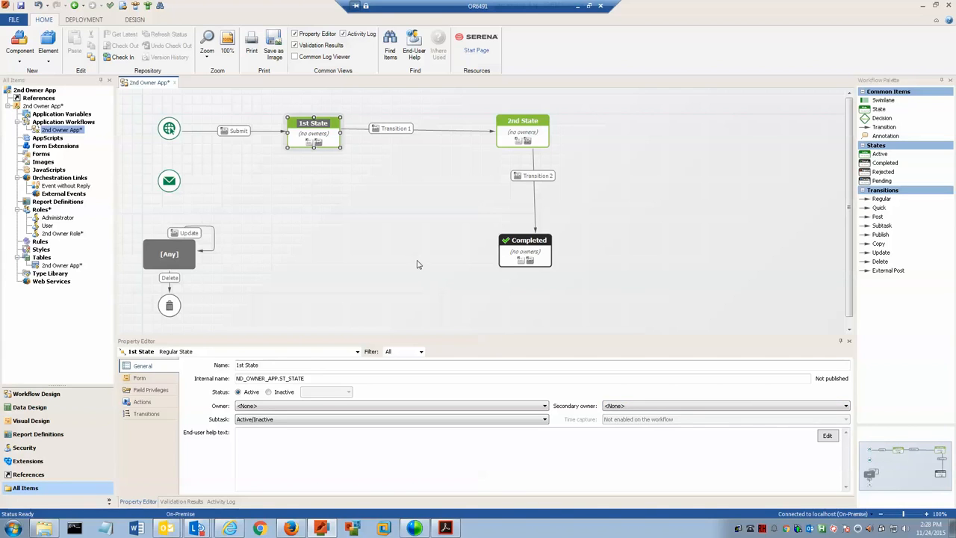
{"action": "right_click", "coordinate": [331, 144]}
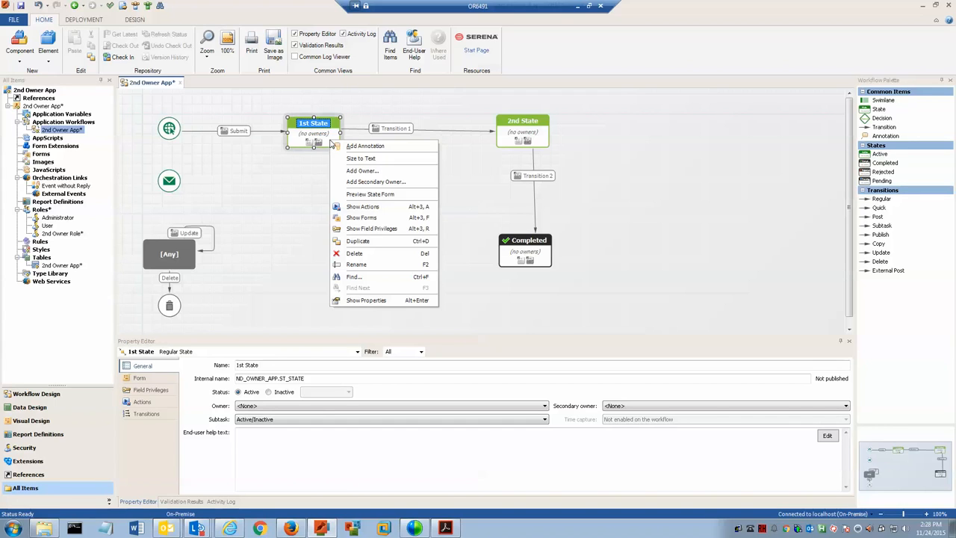
{"action": "left_click", "coordinate": [364, 187]}
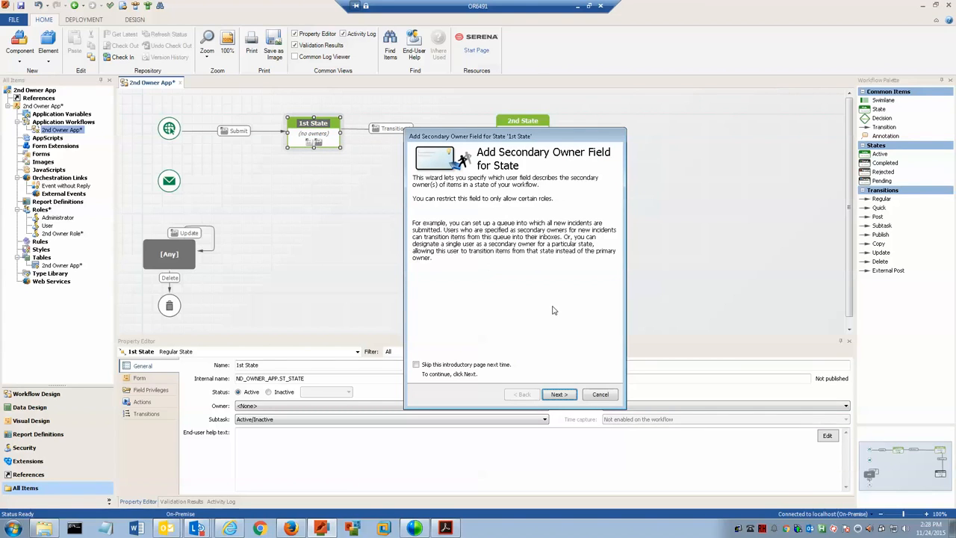
{"action": "left_click", "coordinate": [562, 394]}
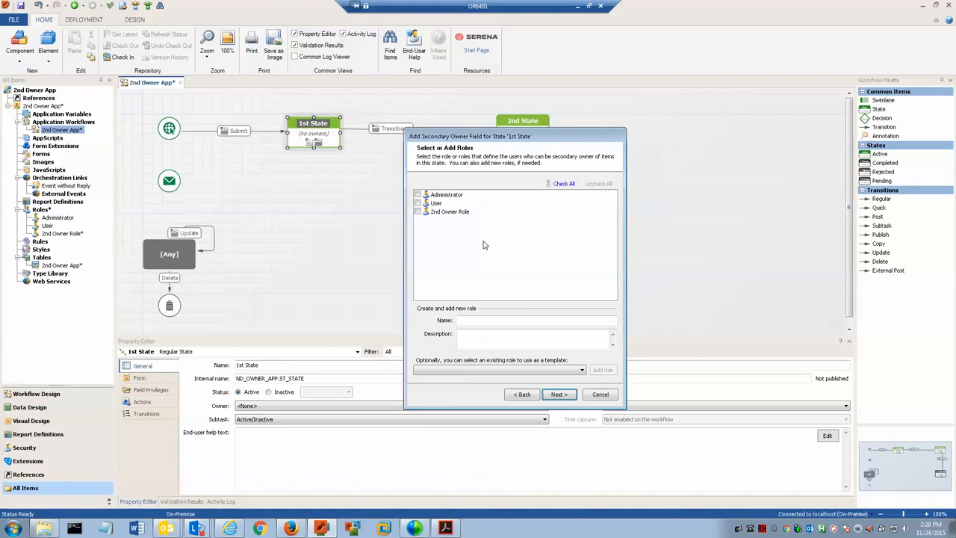
Select 2nd Owner Role as the role that can be secondary owner and continue to the field selection
{"action": "left_click", "coordinate": [418, 212]}
{"action": "left_click", "coordinate": [475, 321]}
{"action": "left_click", "coordinate": [482, 340]}
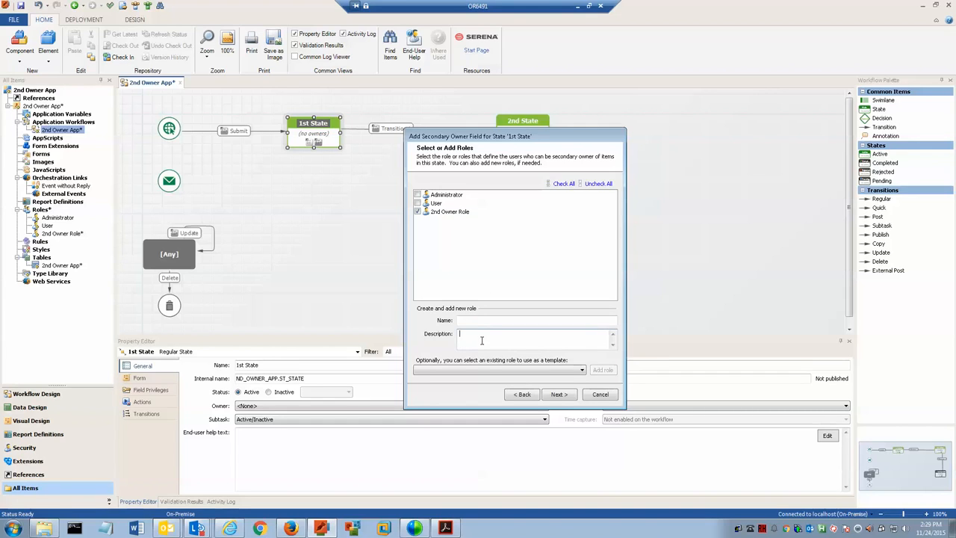
{"action": "left_click", "coordinate": [459, 371]}
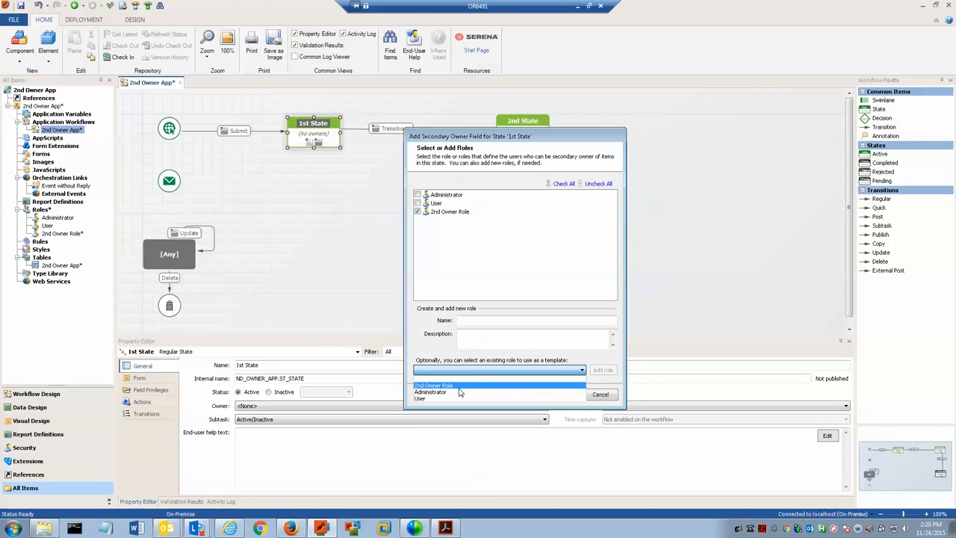
{"action": "left_click", "coordinate": [427, 347]}
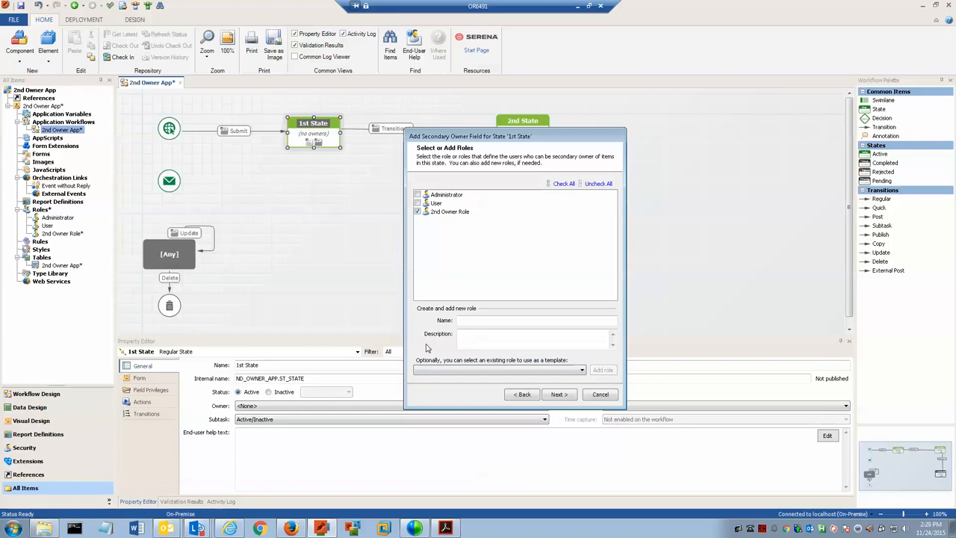
{"action": "left_click", "coordinate": [559, 394]}
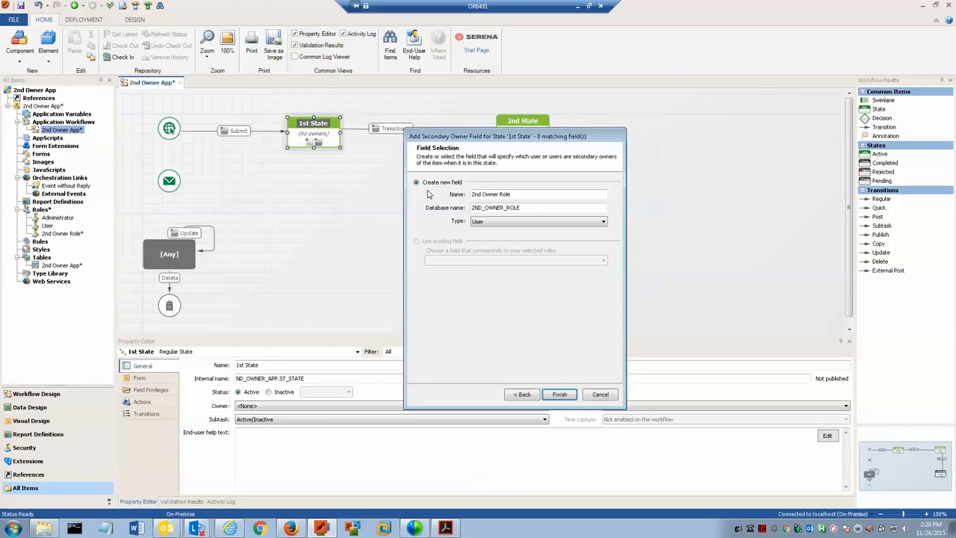
Create a new Multi-Group field named 2nd Owner Team as the secondary owner field of 1st State
{"action": "left_click", "coordinate": [520, 195]}
{"action": "key", "text": "BackSpace"}
{"action": "key", "text": "BackSpace"}
{"action": "key", "text": "BackSpace"}
{"action": "key", "text": "BackSpace"}
{"action": "type", "text": "Team"}
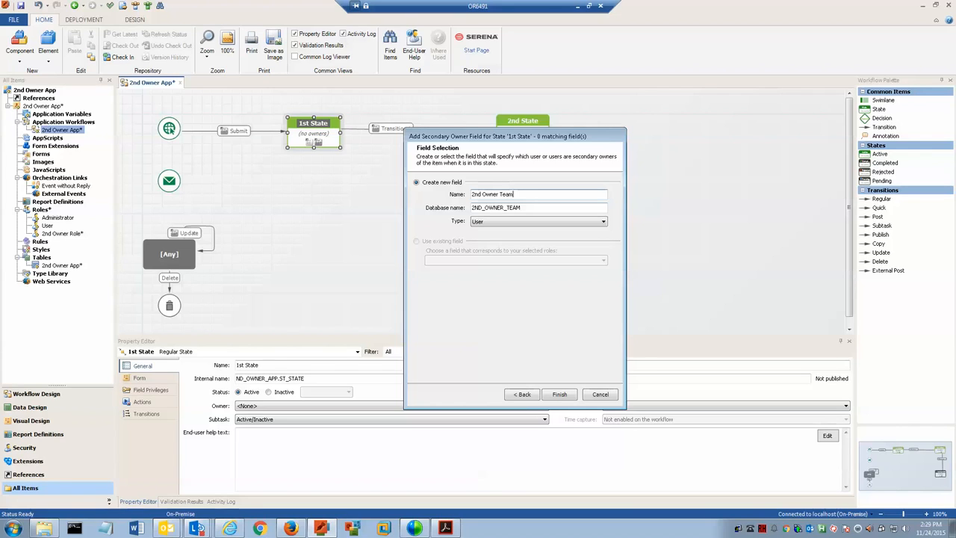
{"action": "left_click", "coordinate": [555, 222]}
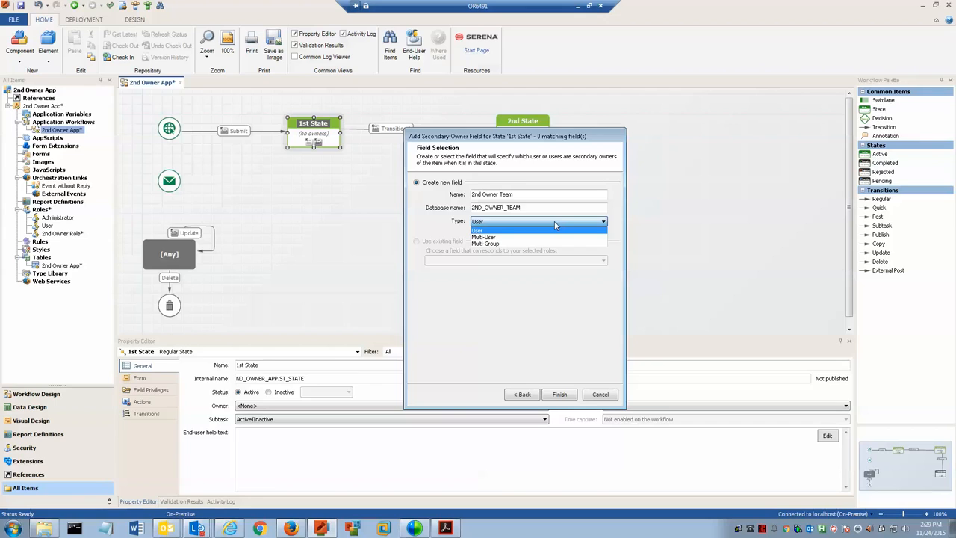
{"action": "left_click", "coordinate": [516, 244]}
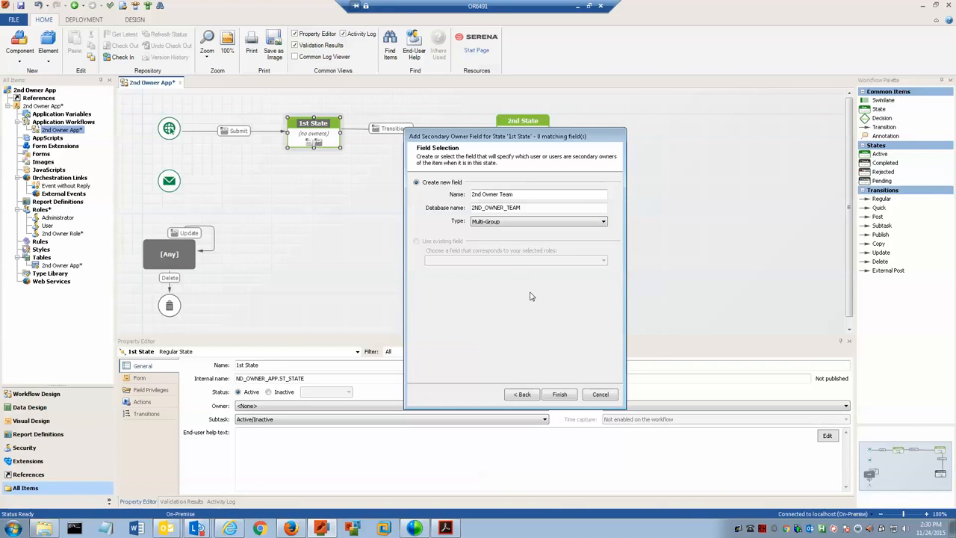
{"action": "left_click", "coordinate": [562, 394]}
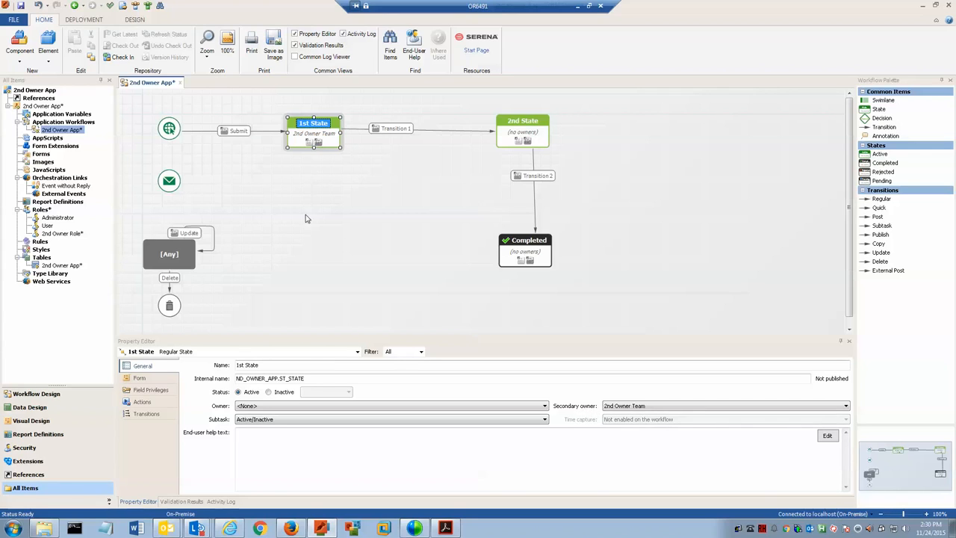
Compare the general properties of the 2nd Owner Team and Secondary Owner fields in the 2nd Owner App table
{"action": "double_click", "coordinate": [76, 267]}
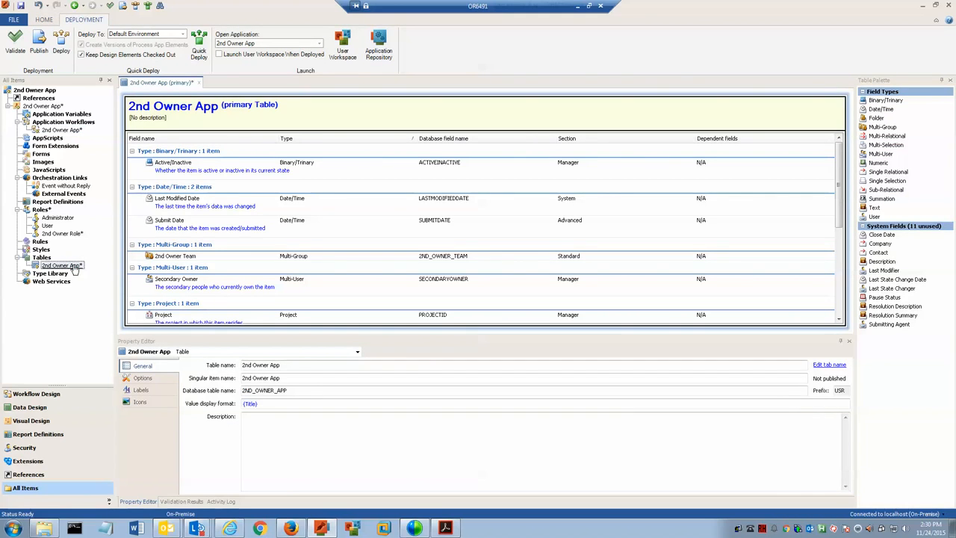
{"action": "left_click", "coordinate": [211, 261]}
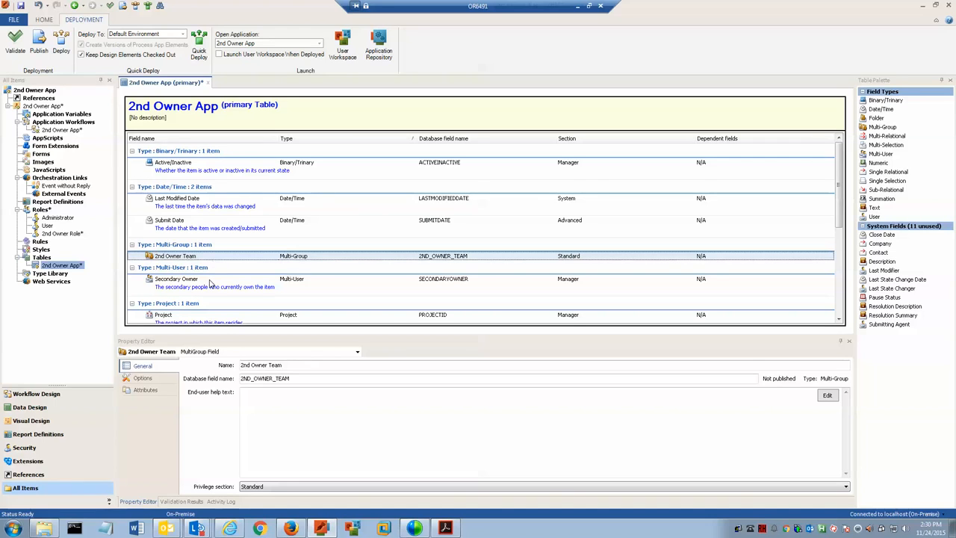
{"action": "left_click", "coordinate": [210, 283]}
Review the options of the 2nd Owner Team field and set its Required attribute
{"action": "left_click", "coordinate": [212, 259]}
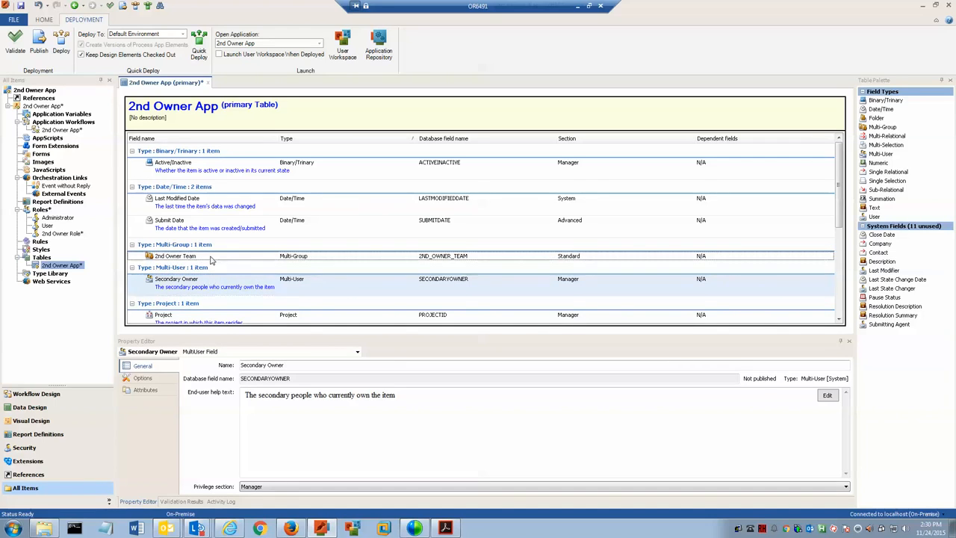
{"action": "left_click", "coordinate": [154, 381]}
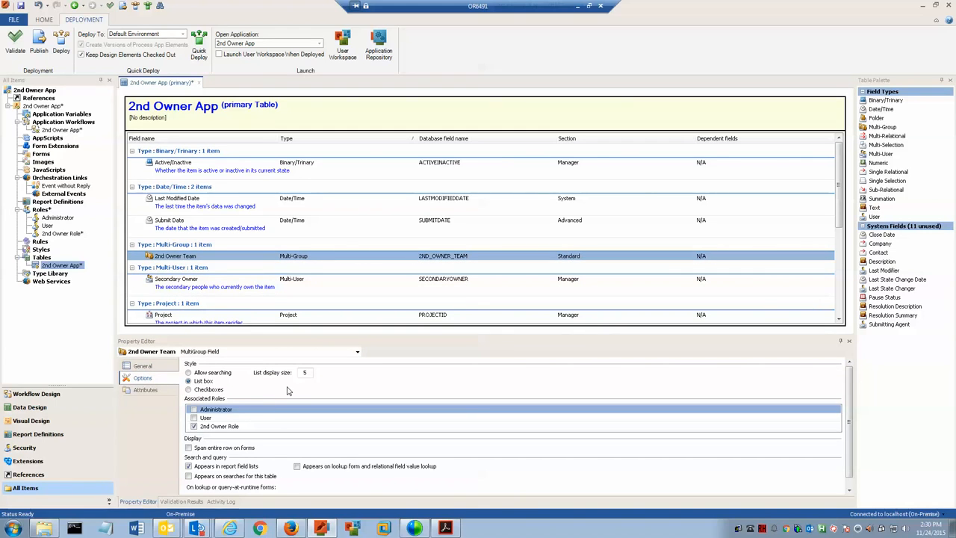
{"action": "scroll", "coordinate": [304, 467], "scroll_direction": "down", "scroll_amount": 1}
{"action": "scroll", "coordinate": [305, 467], "scroll_direction": "up", "scroll_amount": 1}
{"action": "left_click", "coordinate": [147, 391]}
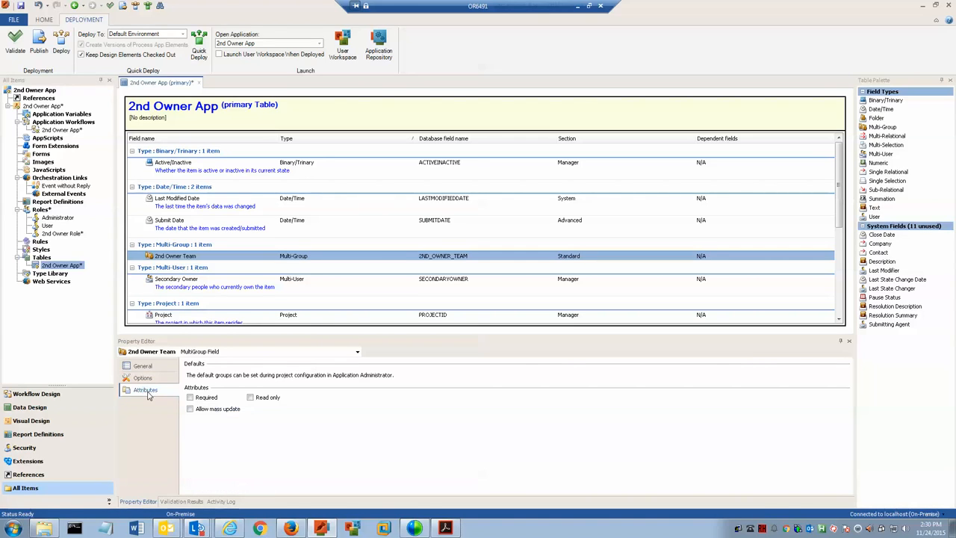
{"action": "left_click", "coordinate": [190, 398]}
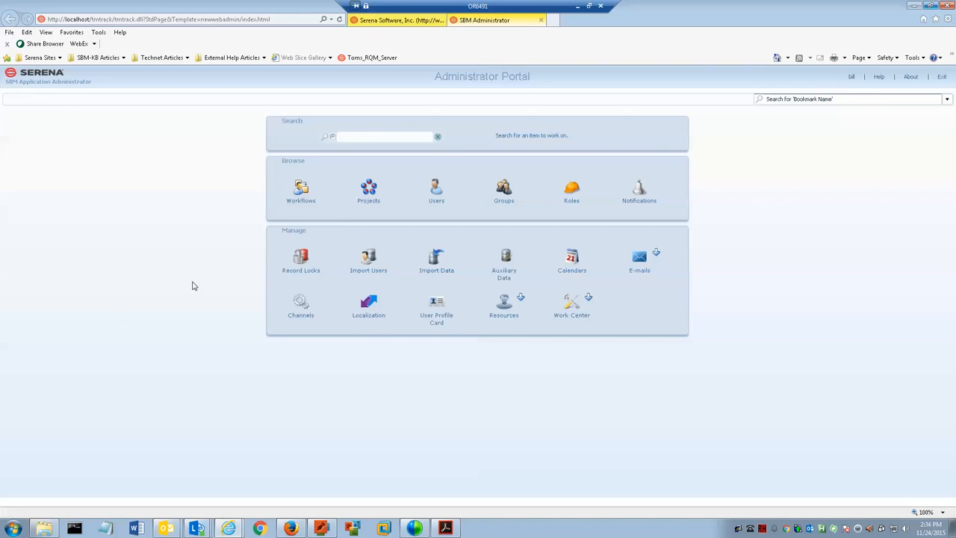
In SBM Application Administrator, open the details of the 2nd Owner Group
{"action": "left_click", "coordinate": [505, 203]}
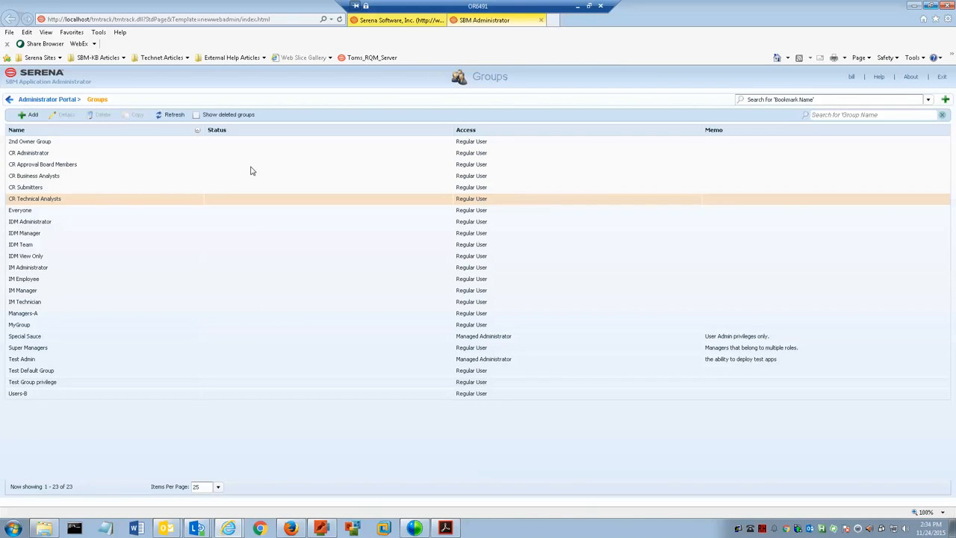
{"action": "left_click", "coordinate": [41, 146]}
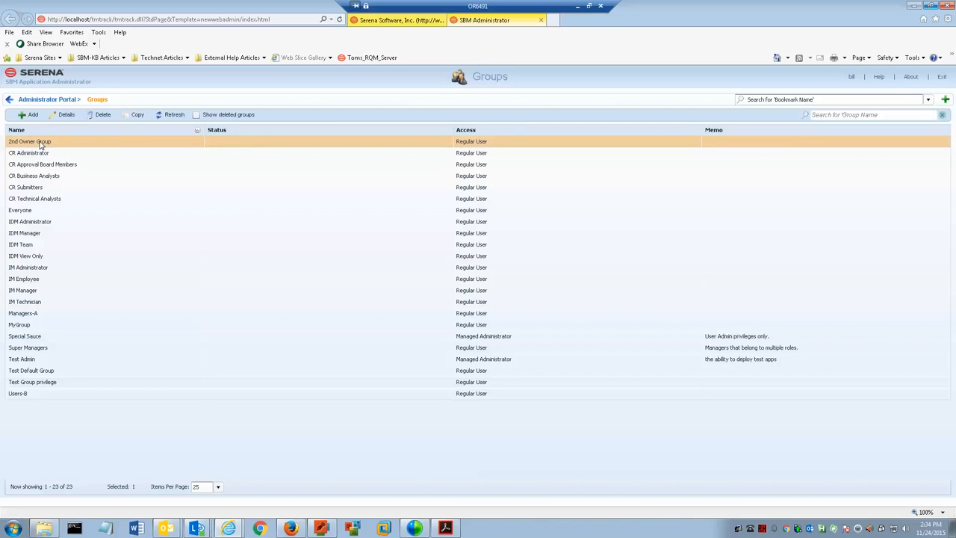
{"action": "left_click", "coordinate": [67, 116]}
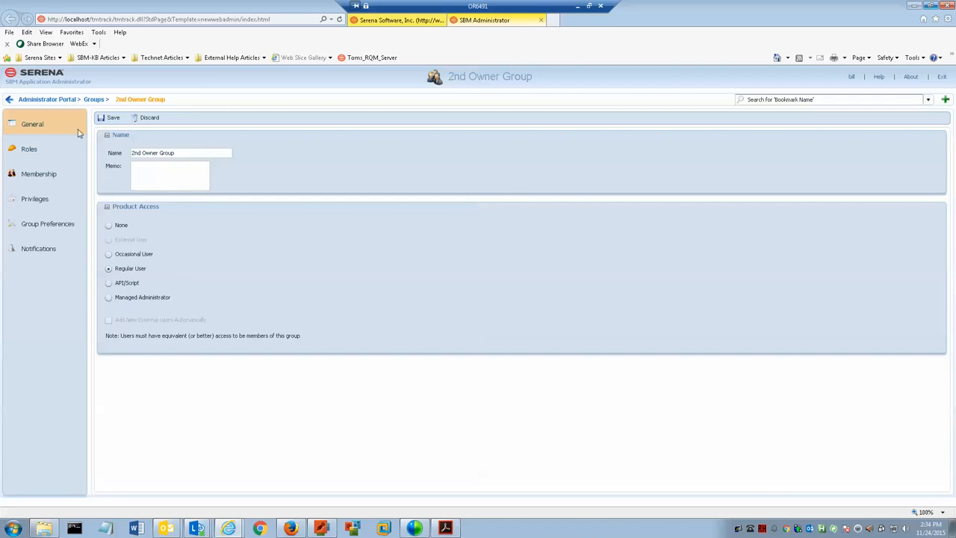
In the 2nd Owner Group's roles, list the subprojects of Base Project with 100 items per page
{"action": "left_click", "coordinate": [30, 149]}
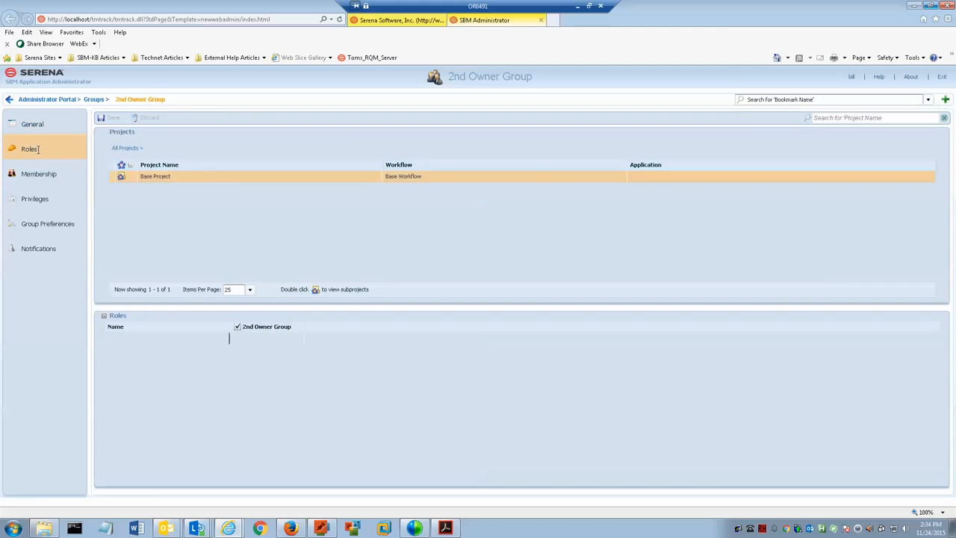
{"action": "double_click", "coordinate": [150, 180]}
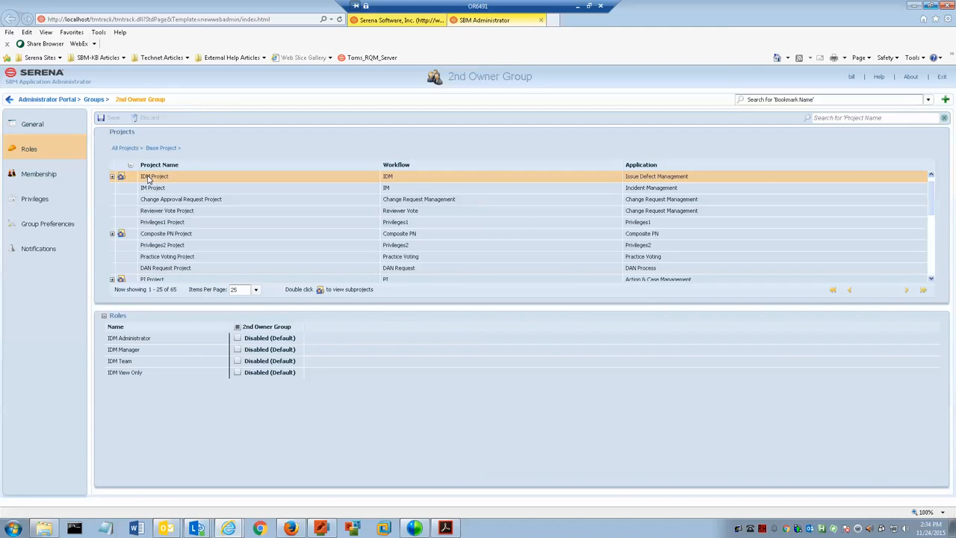
{"action": "scroll", "coordinate": [189, 222], "scroll_direction": "down", "scroll_amount": 5}
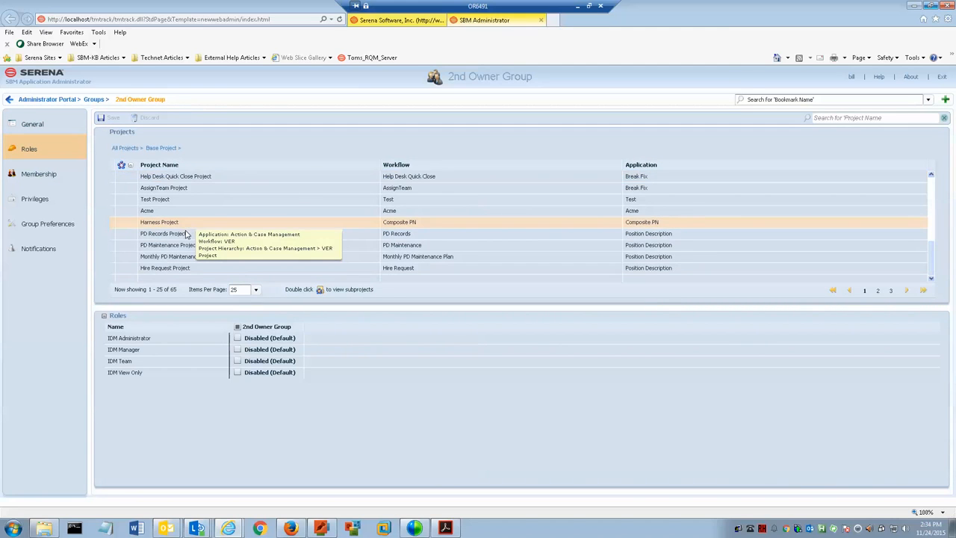
{"action": "left_click", "coordinate": [256, 290]}
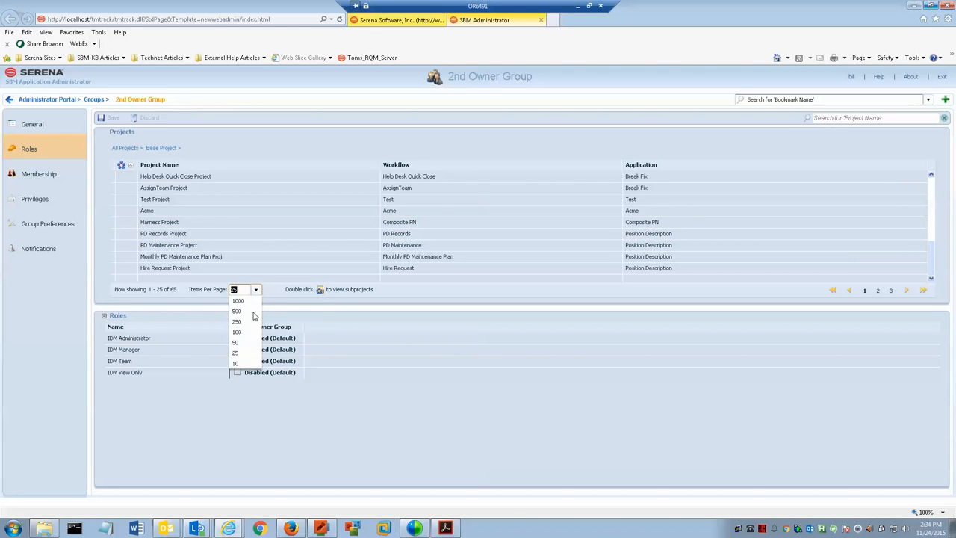
{"action": "left_click", "coordinate": [249, 334]}
{"action": "scroll", "coordinate": [214, 261], "scroll_direction": "down", "scroll_amount": 15}
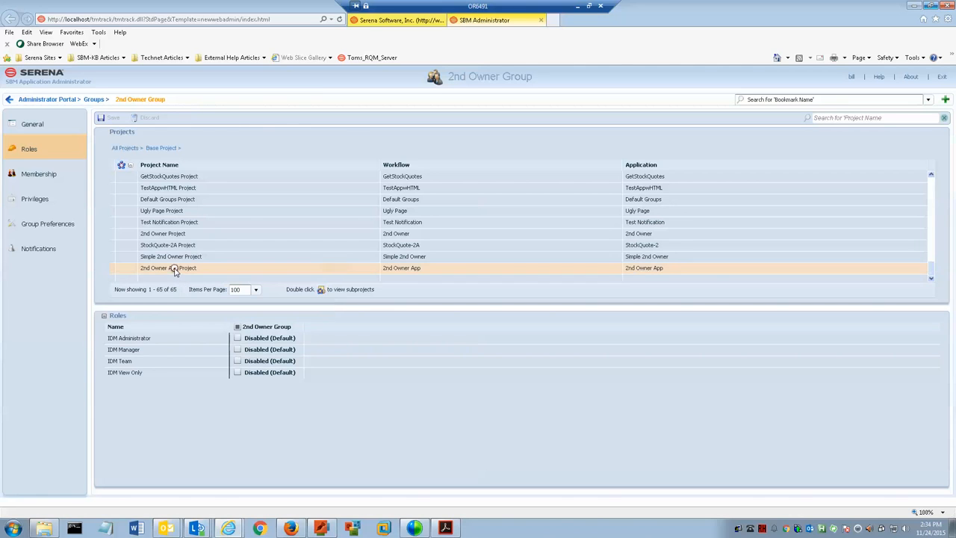
Enable the 2nd Owner Role for the group in 2nd Owner App Project and save the change
{"action": "left_click", "coordinate": [176, 273]}
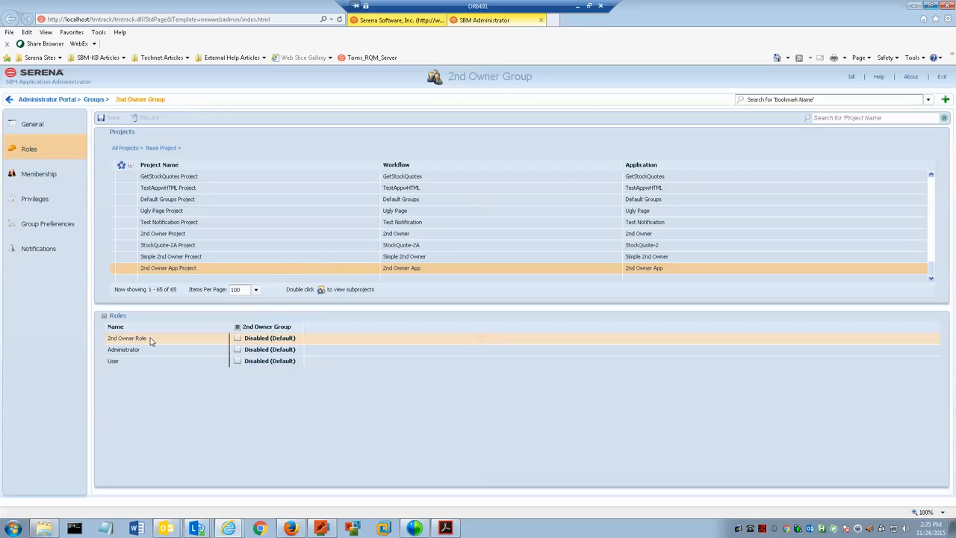
{"action": "left_click", "coordinate": [238, 339]}
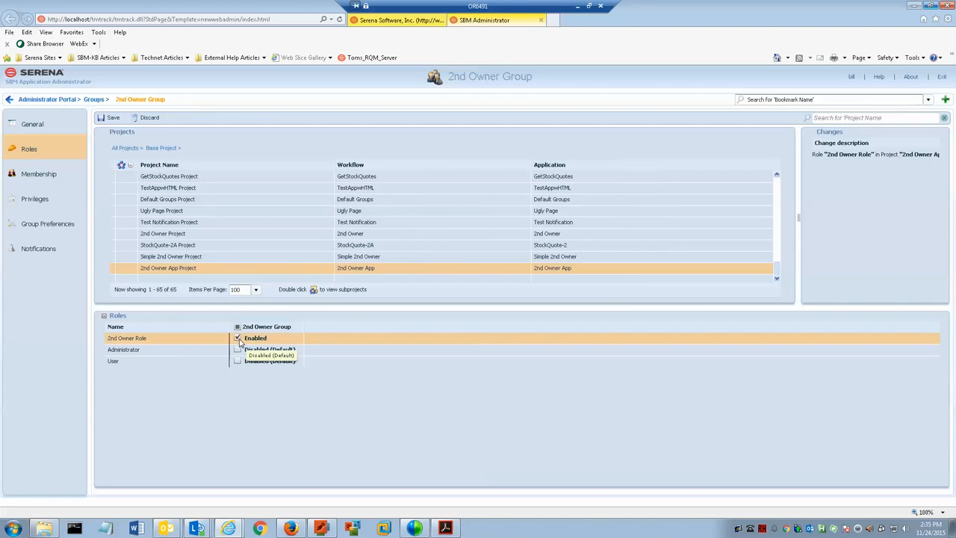
{"action": "left_click", "coordinate": [112, 119]}
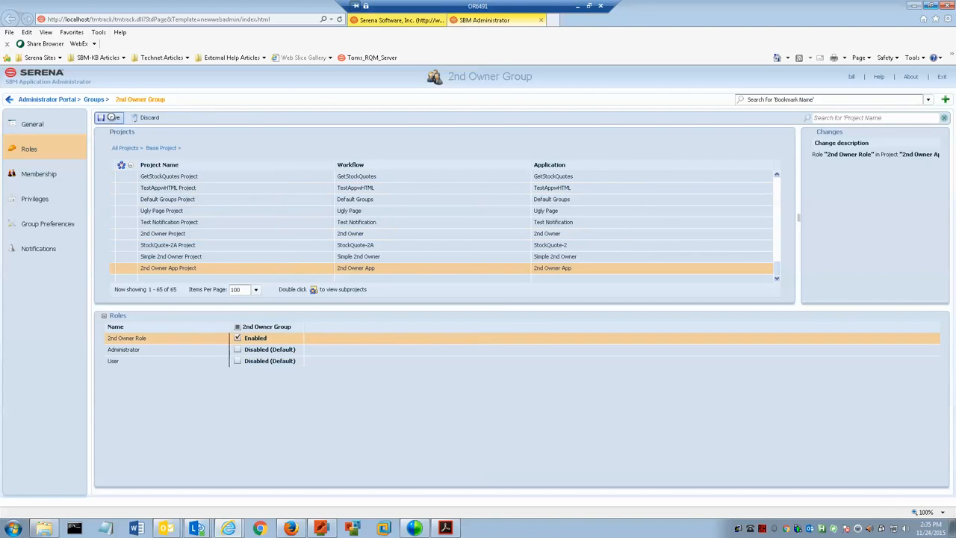
Review the 2nd Owner Group's membership sorted by assigned users, and return to the Administrator Portal
{"action": "left_click", "coordinate": [42, 175]}
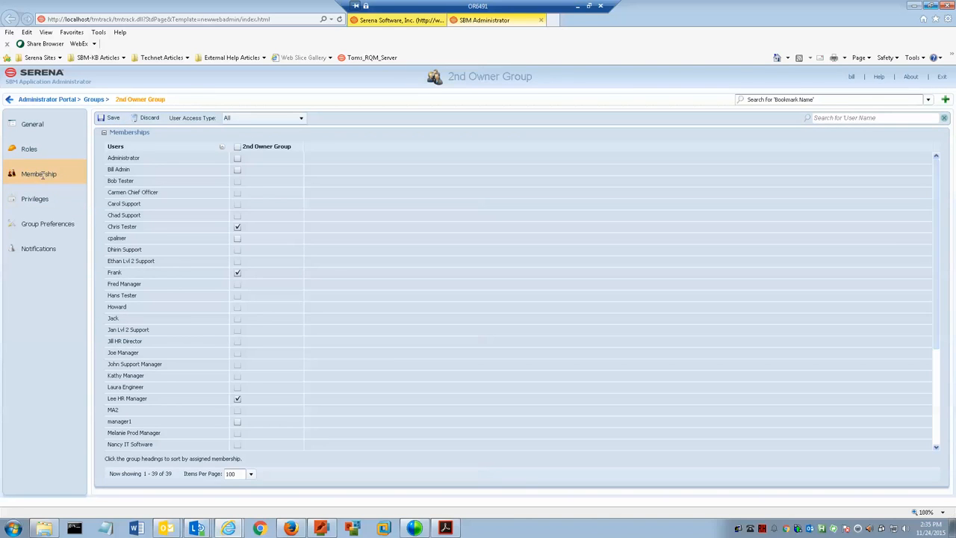
{"action": "left_click", "coordinate": [273, 147]}
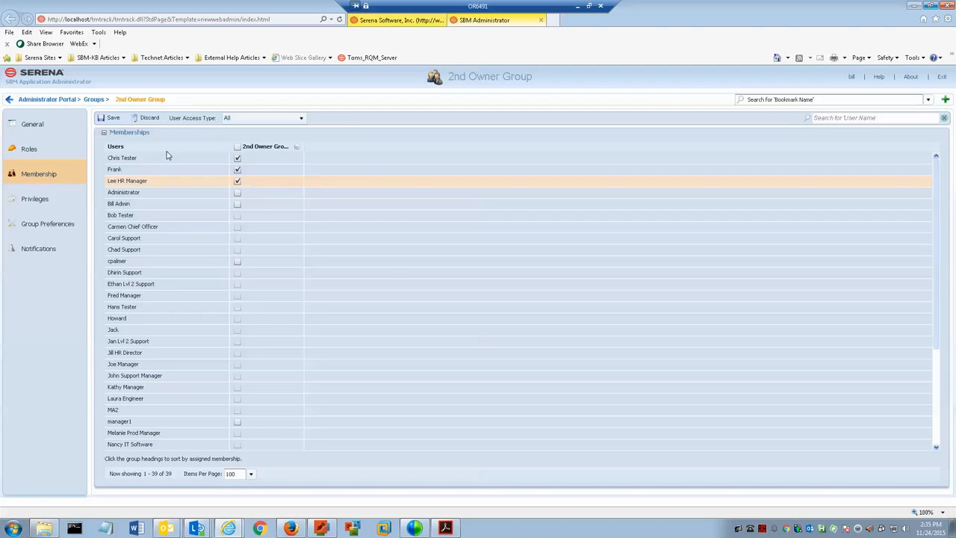
{"action": "left_click", "coordinate": [58, 100]}
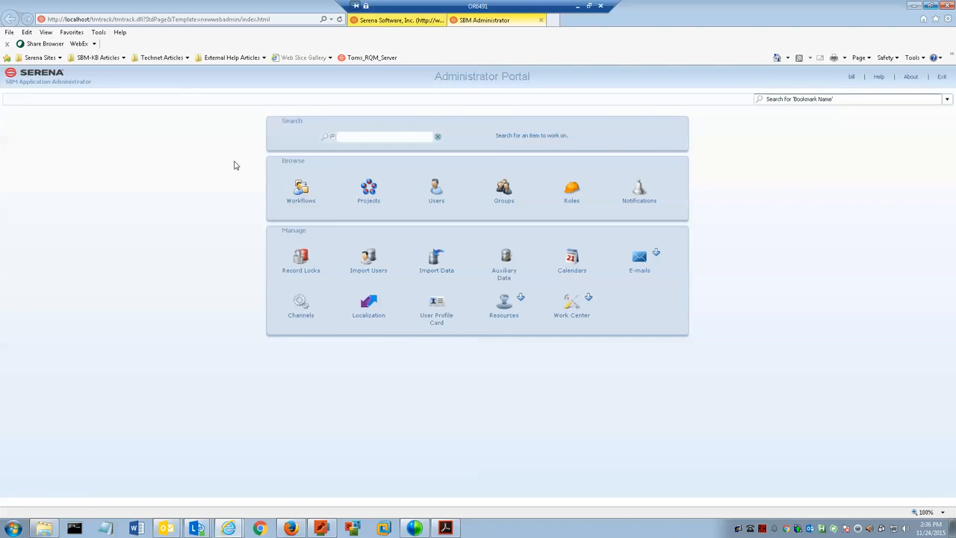
In Serena Business Manager, submit a new 2nd Owner App item titled "This is our first test" with 2nd Owner Group as its 2nd Owner Team
{"action": "left_click", "coordinate": [402, 21]}
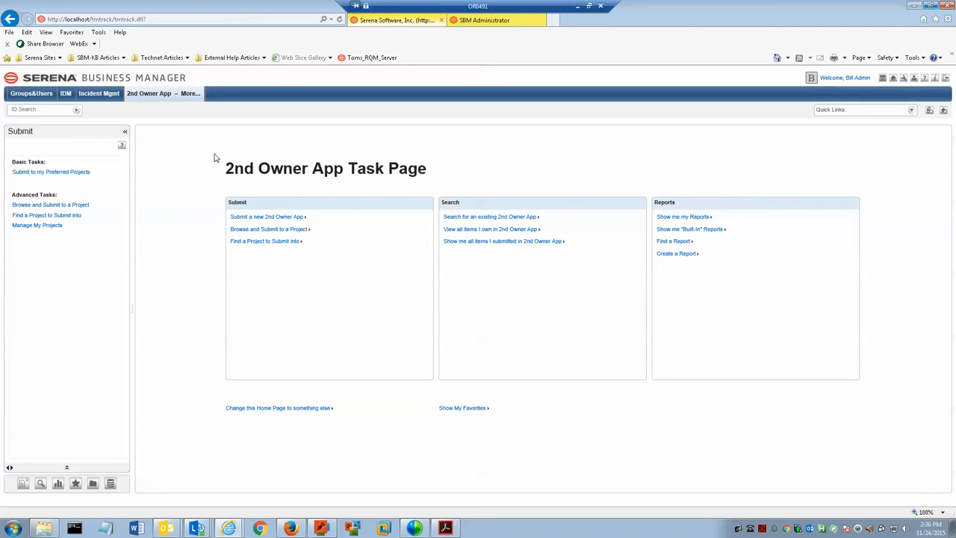
{"action": "left_click", "coordinate": [246, 220]}
{"action": "left_click", "coordinate": [189, 185]}
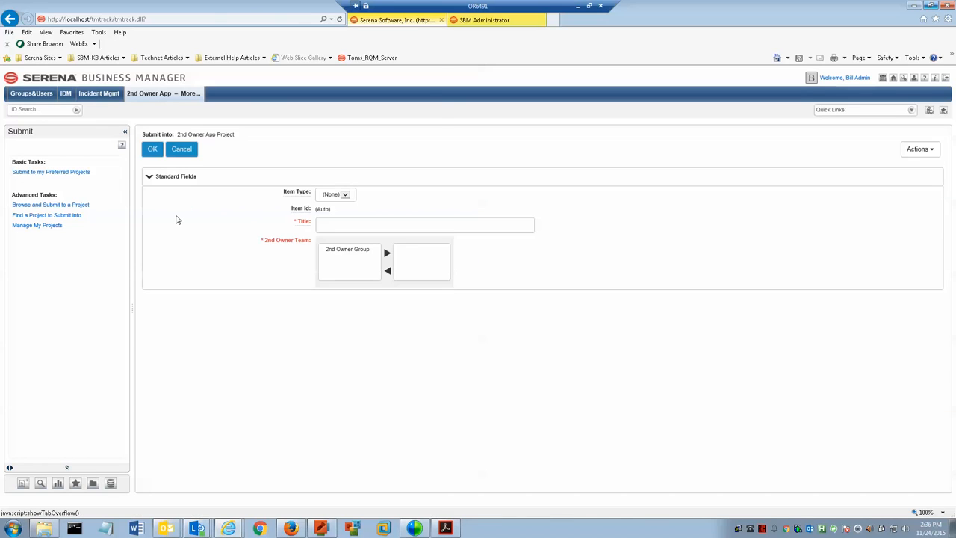
{"action": "left_click", "coordinate": [322, 225]}
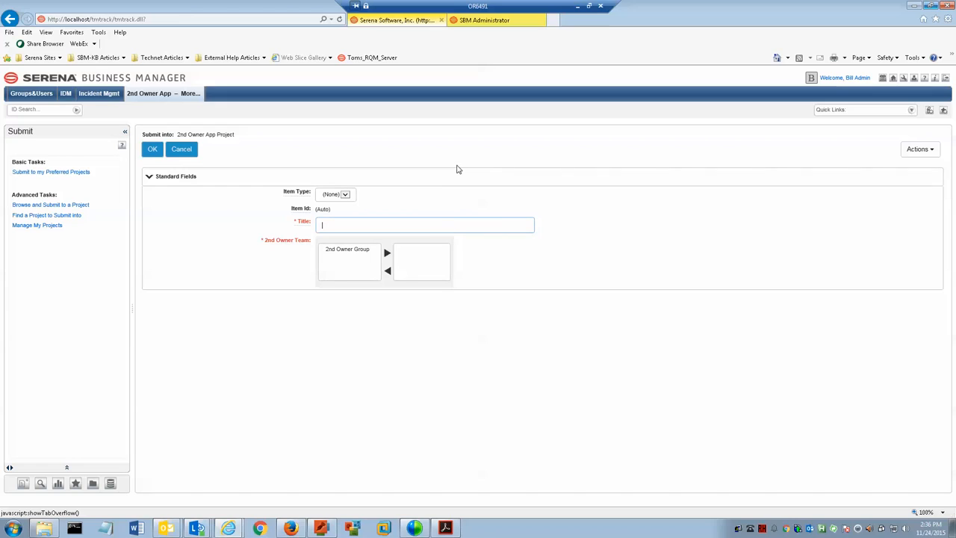
{"action": "type", "text": "This is our first test"}
{"action": "left_click", "coordinate": [341, 252]}
{"action": "left_click", "coordinate": [341, 254]}
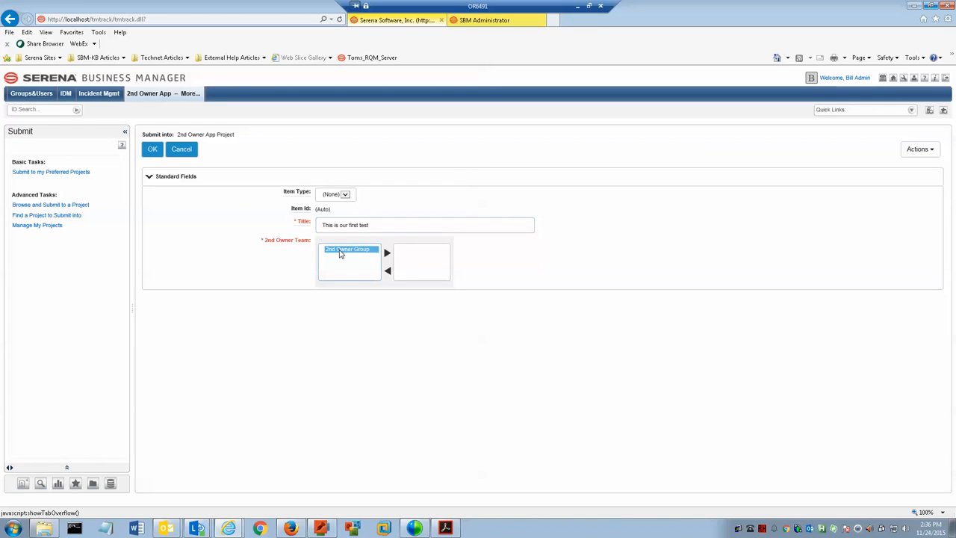
{"action": "left_click", "coordinate": [387, 253]}
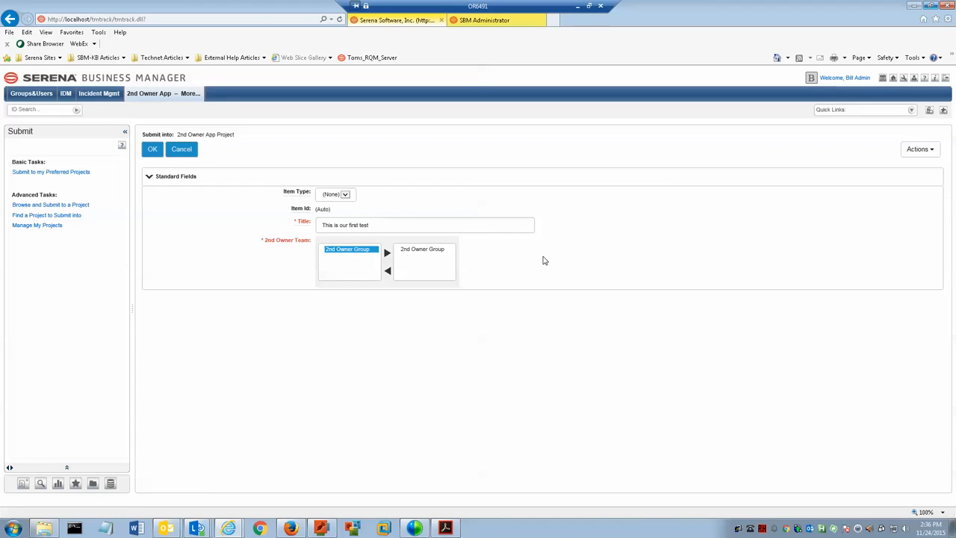
{"action": "left_click", "coordinate": [154, 150]}
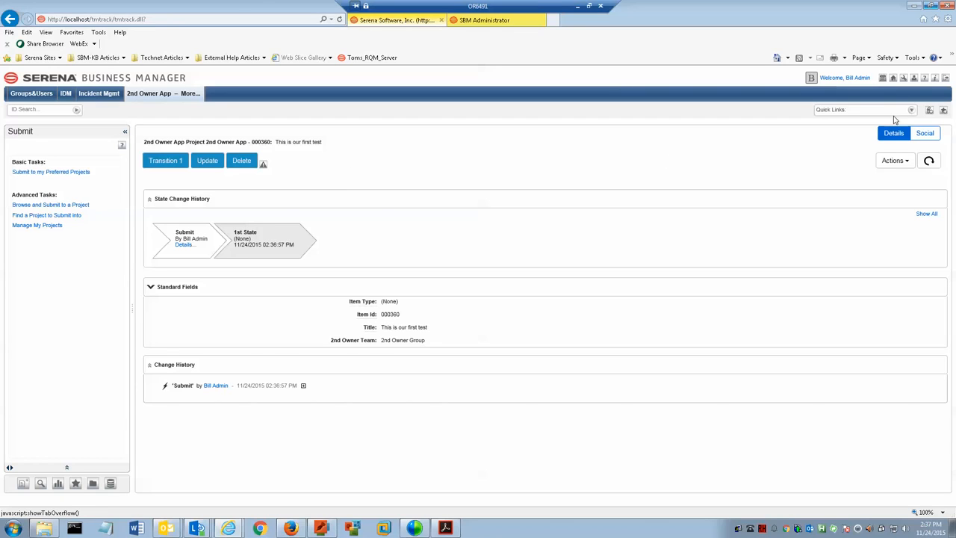
Sign out of Serena Business Manager and sign back in with the user name of a 2nd Owner Group member
{"action": "left_click", "coordinate": [946, 78]}
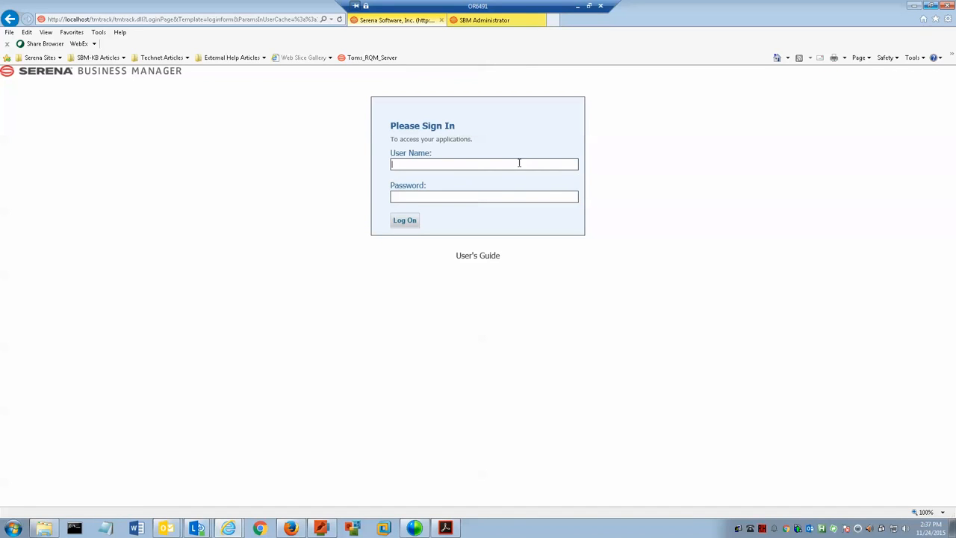
{"action": "type", "text": "chris"}
{"action": "key", "text": "Return"}
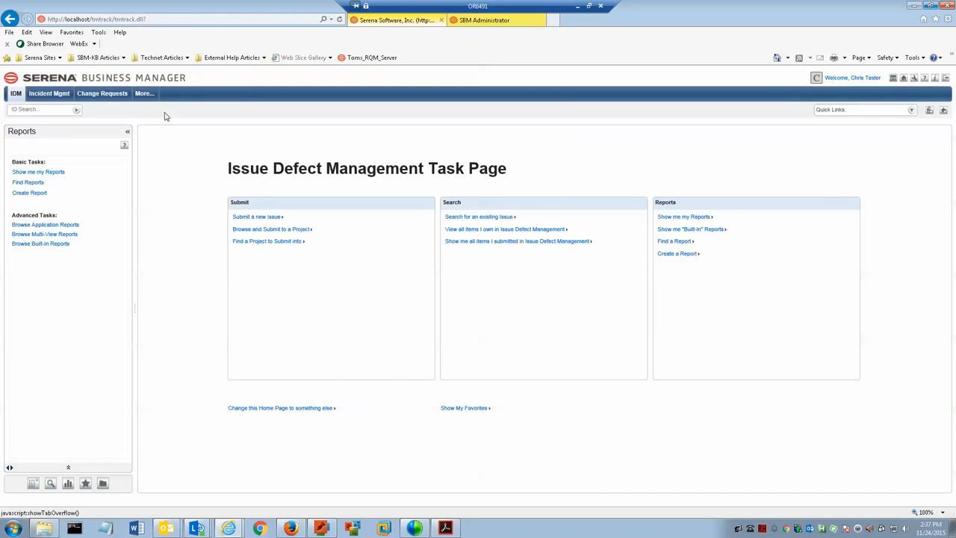
In the 2nd Owner App, search item IDs with the wildcard * and open the item "This is our first test"
{"action": "left_click", "coordinate": [148, 97]}
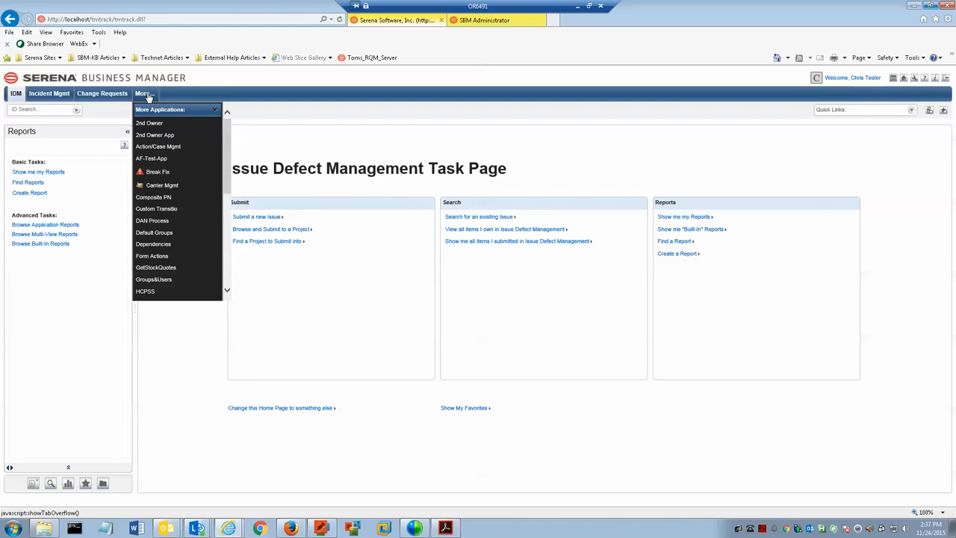
{"action": "left_click", "coordinate": [162, 136]}
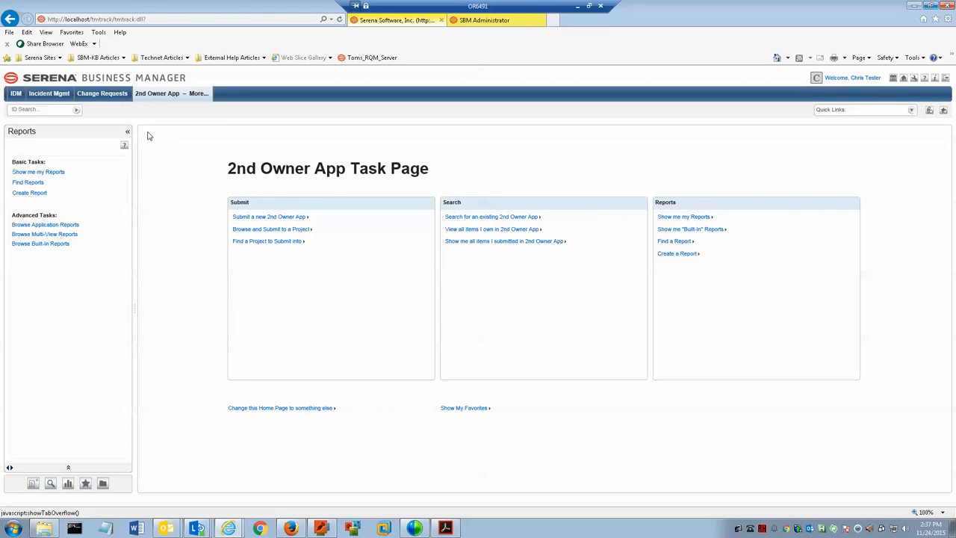
{"action": "left_click", "coordinate": [45, 109]}
{"action": "type", "text": "1"}
{"action": "key", "text": "Return"}
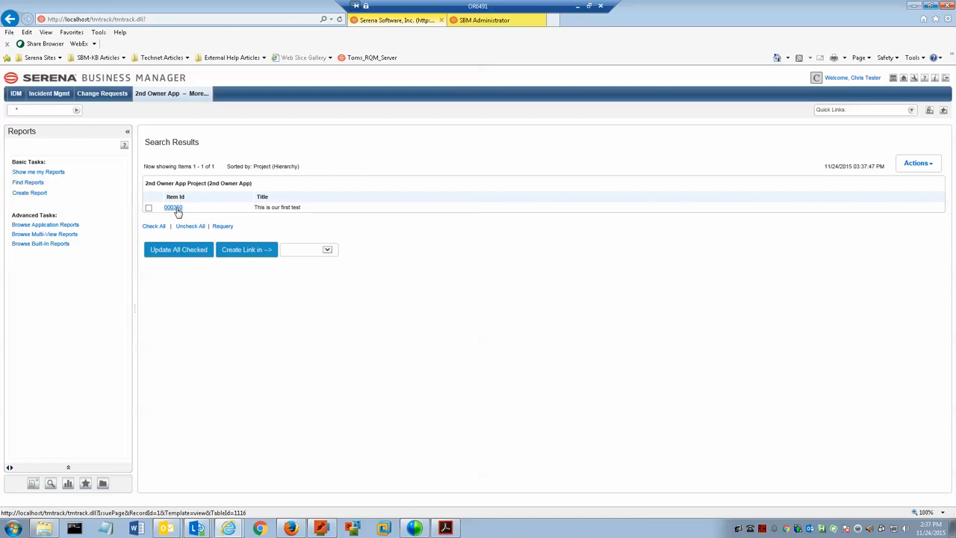
{"action": "left_click", "coordinate": [175, 207]}
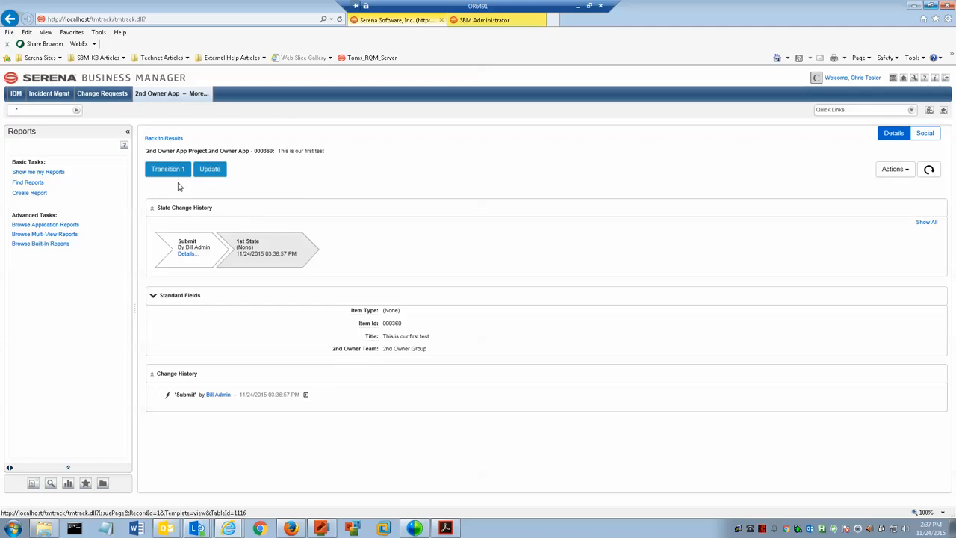